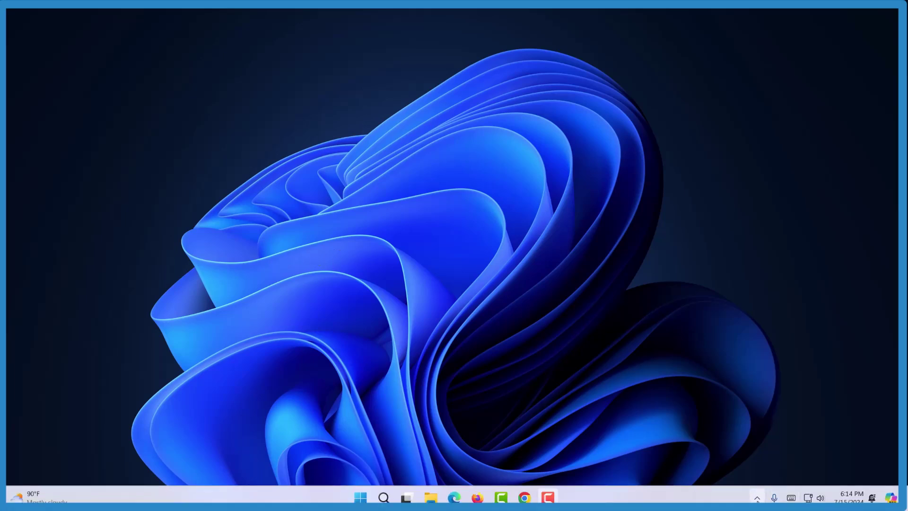
- Reveal the hidden taskbar icons to reach the running Discord app
click(756, 498)
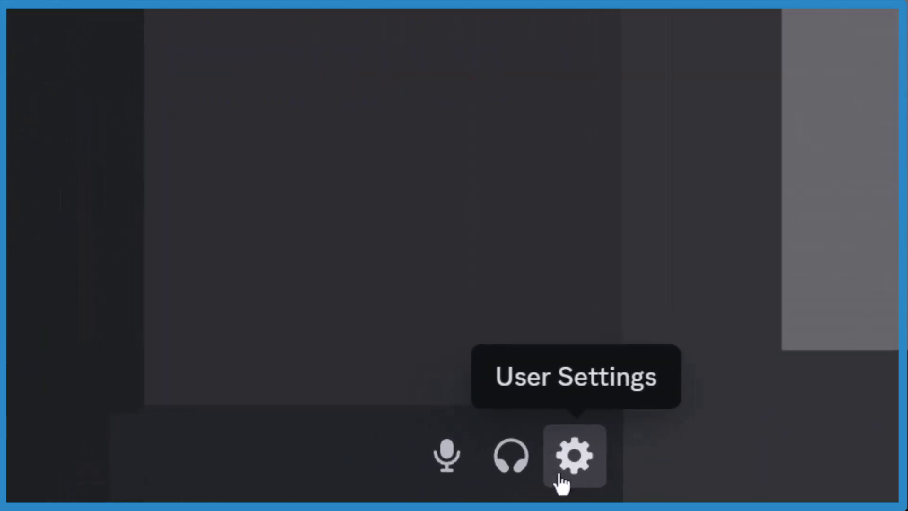
- Open Discord's User Settings and go to the Windows Settings page
click(561, 482)
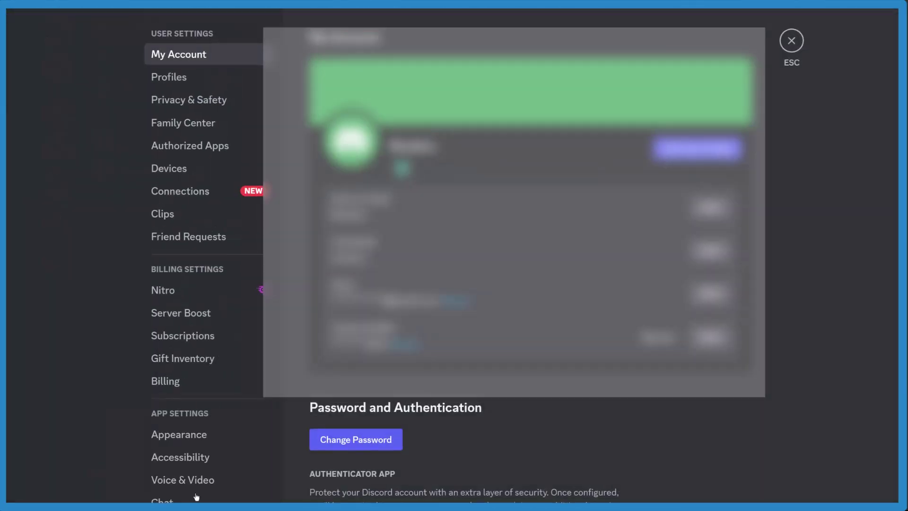
scroll(190, 178, down, 3)
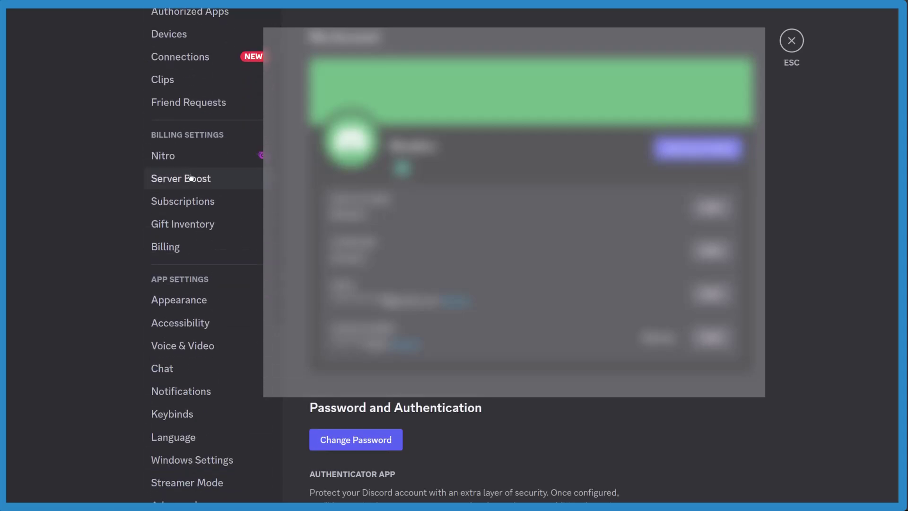
scroll(190, 178, down, 2)
scroll(190, 178, down, 2)
scroll(191, 178, down, 3)
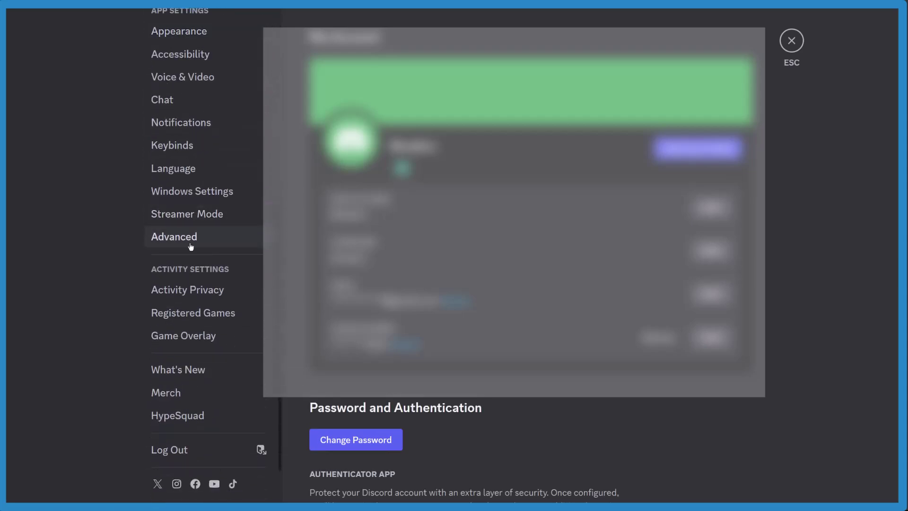
click(199, 196)
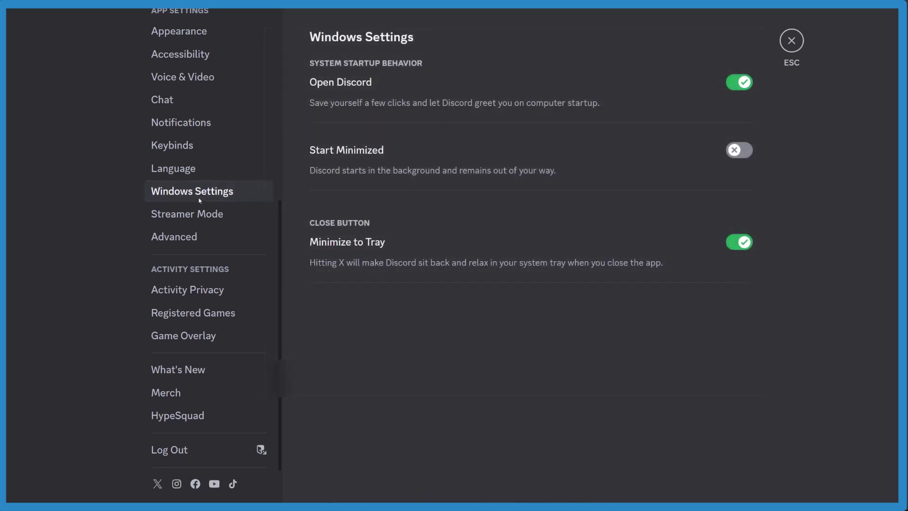
- Turn off the Open Discord toggle under System Startup Behavior
click(739, 82)
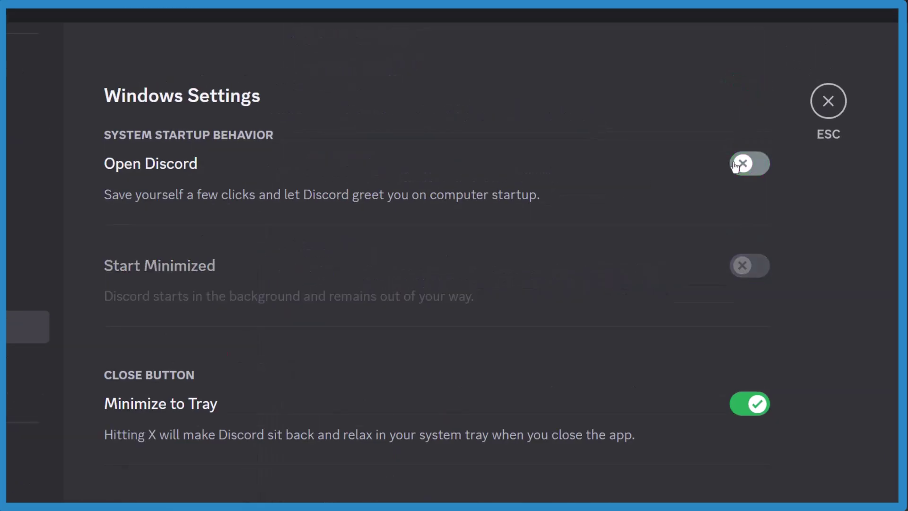